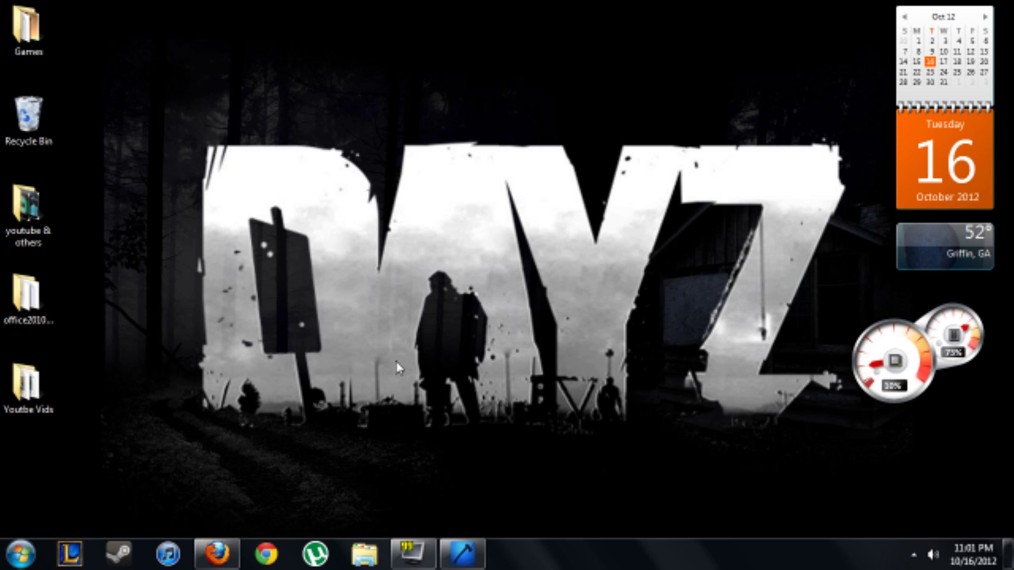
- Switch to Firefox with the DayZ Commander home page and close the preview.jpg tab
click(213, 566)
click(178, 12)
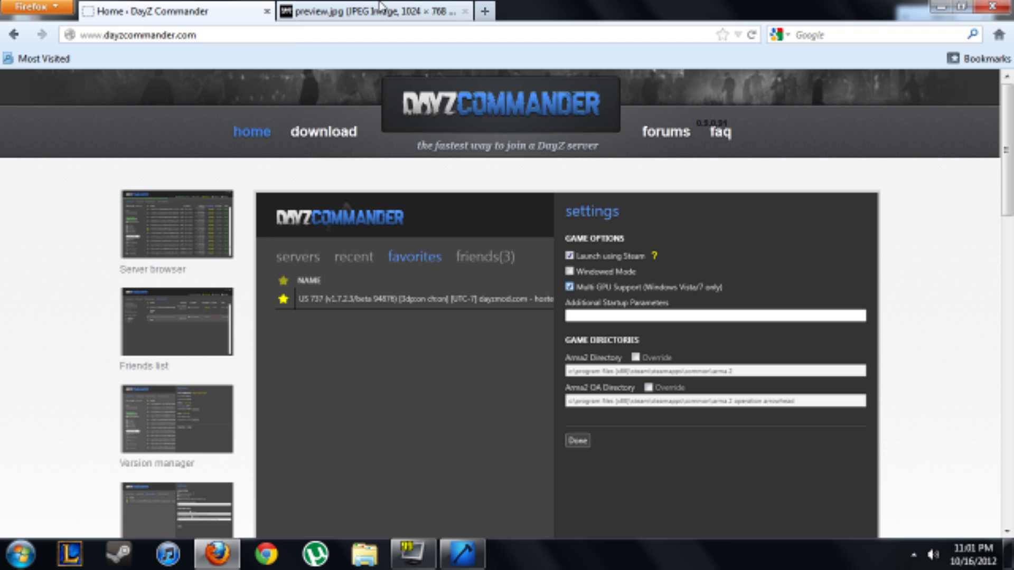
click(464, 11)
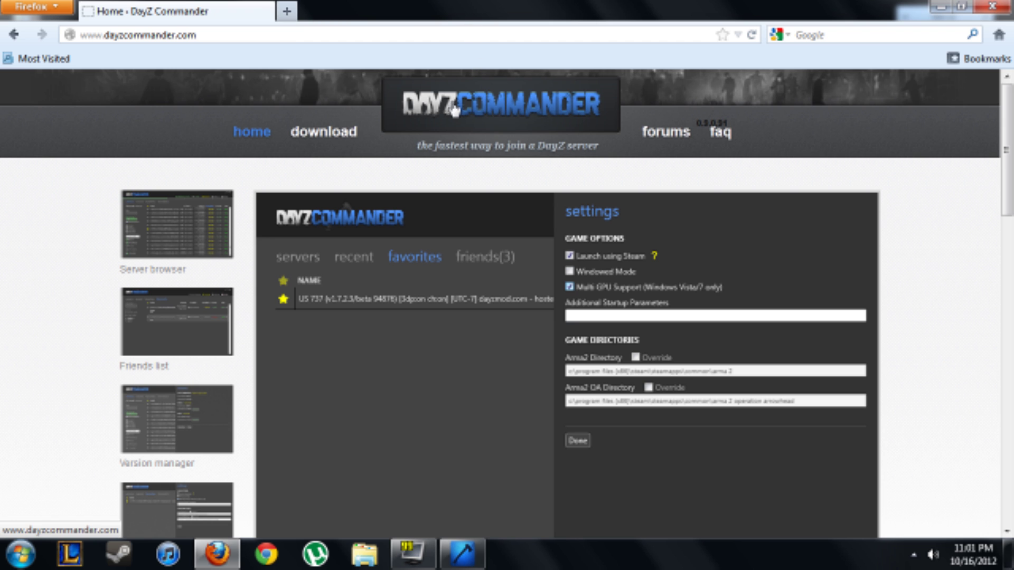
- Look over the DayZ Commander home page, including its feature descriptions, changelog and download section
scroll(354, 192, down, 6)
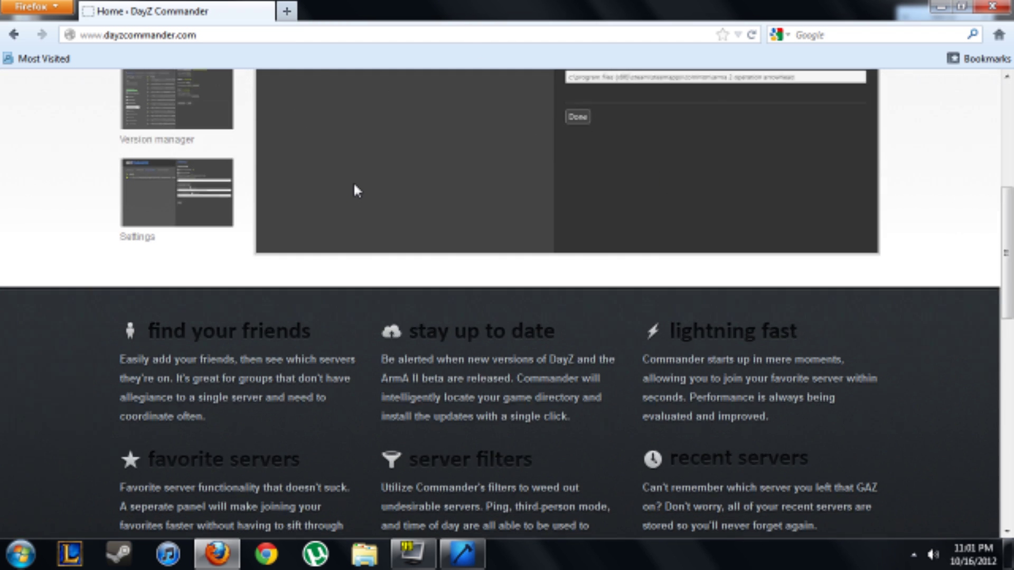
scroll(354, 185, up, 6)
scroll(285, 188, down, 5)
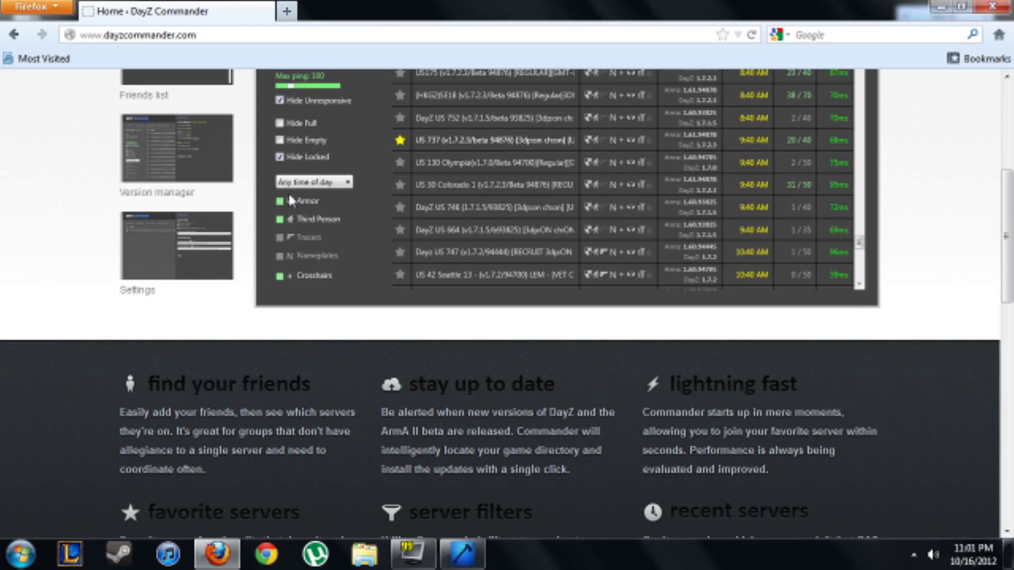
scroll(294, 169, up, 6)
click(301, 141)
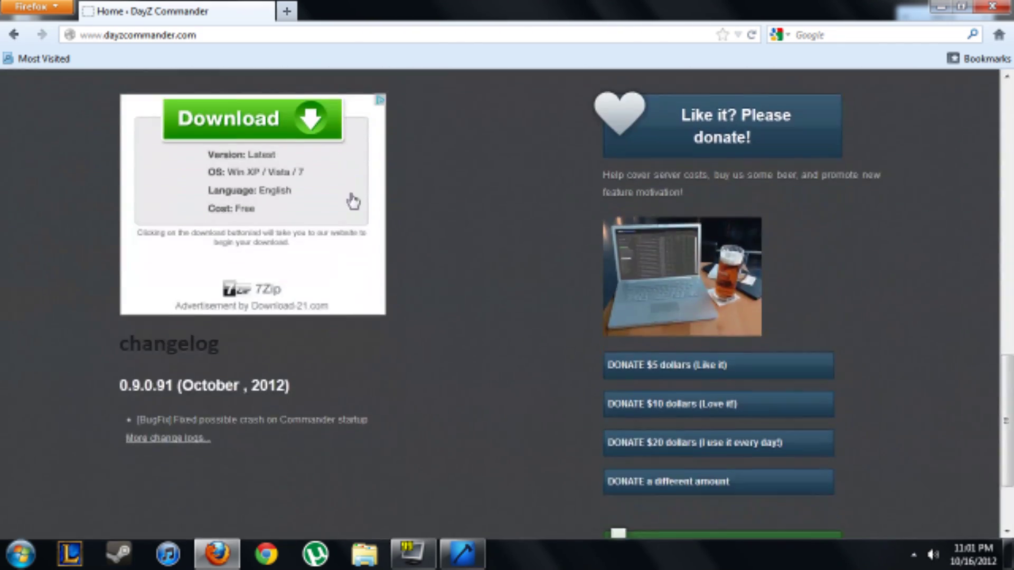
scroll(354, 209, down, 1)
scroll(355, 215, up, 7)
scroll(355, 216, down, 5)
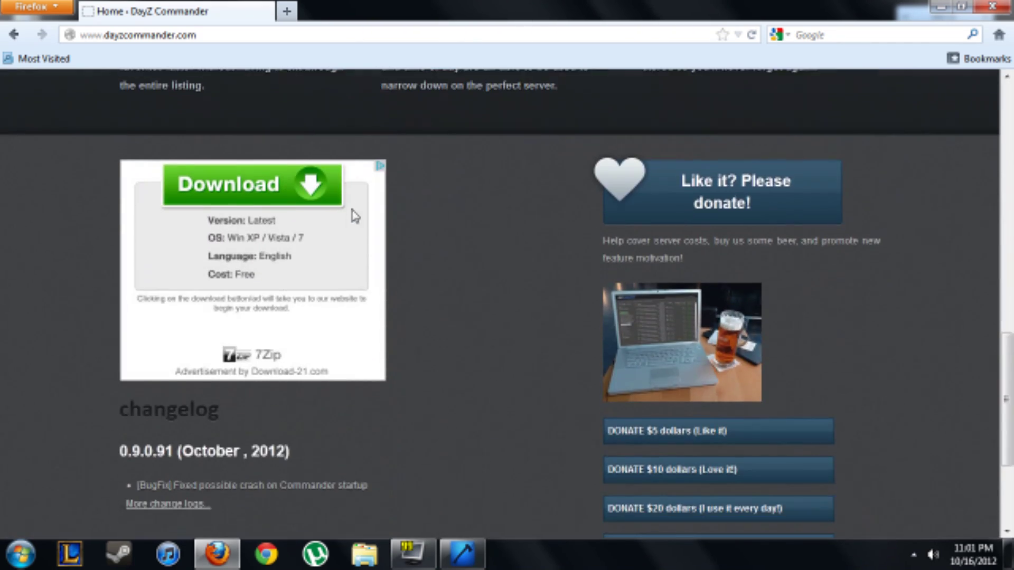
scroll(343, 224, down, 5)
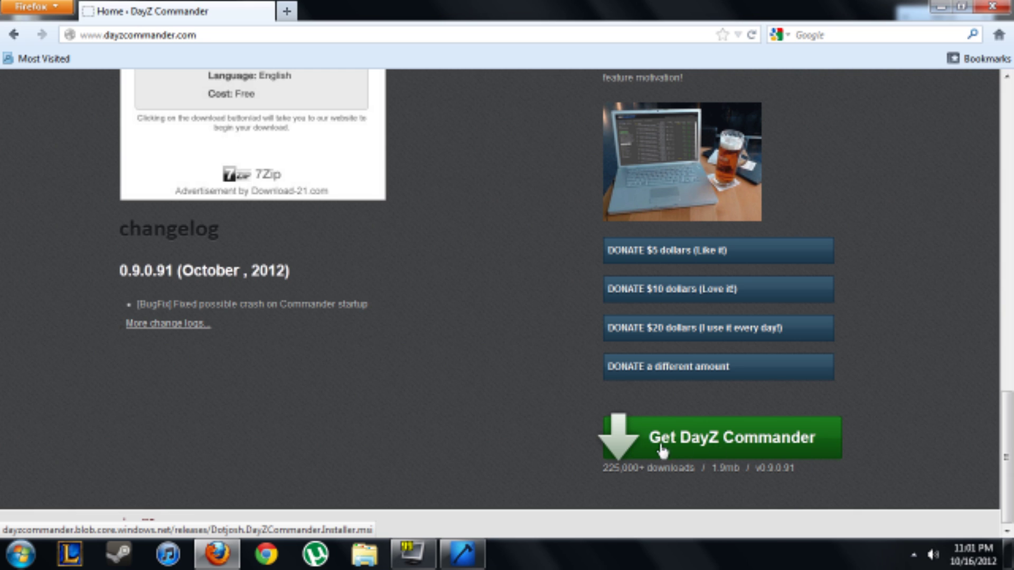
- Request the DayZ Commander installer download, cancel the save prompt and close the browser
click(682, 448)
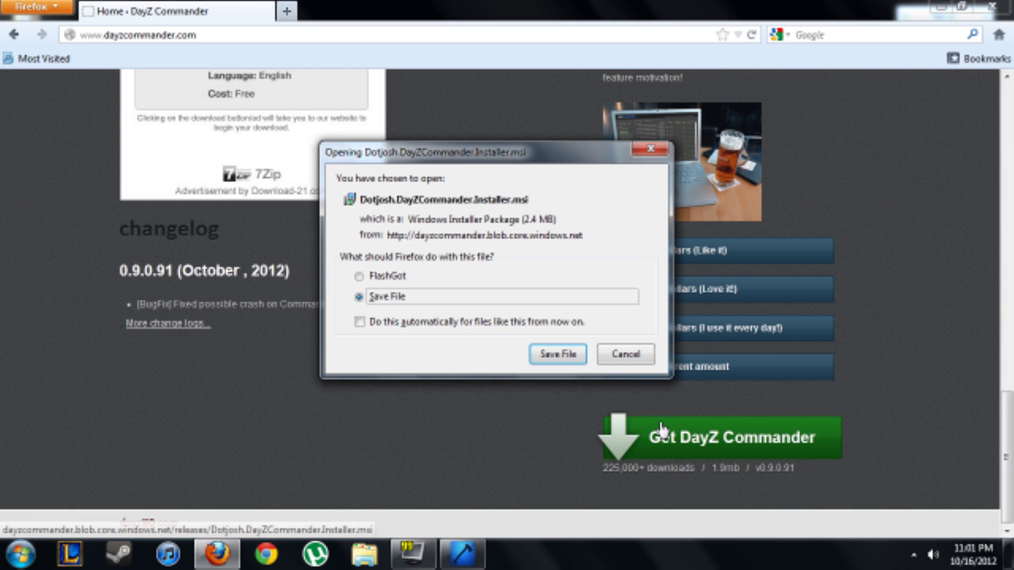
click(619, 355)
click(991, 5)
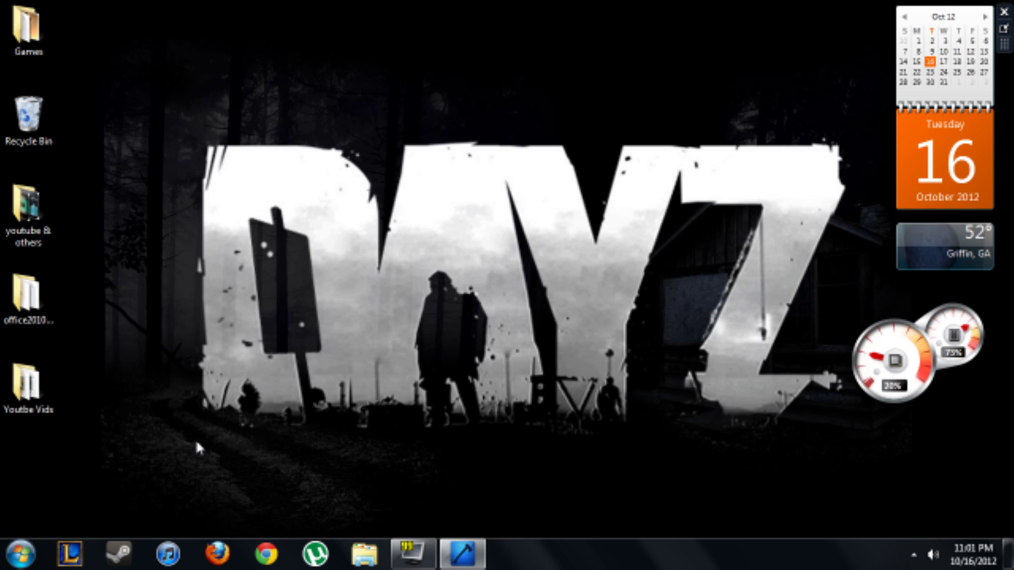
- Switch to the DayZ Commander application and set the server list's mod filter to Any mod
click(463, 553)
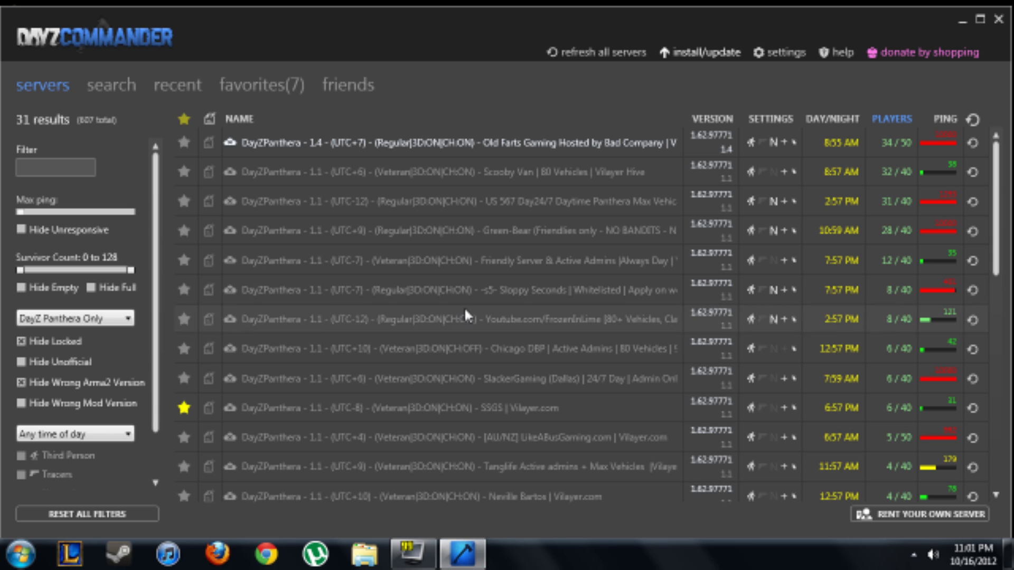
scroll(361, 238, down, 5)
scroll(264, 264, up, 4)
click(79, 318)
click(89, 334)
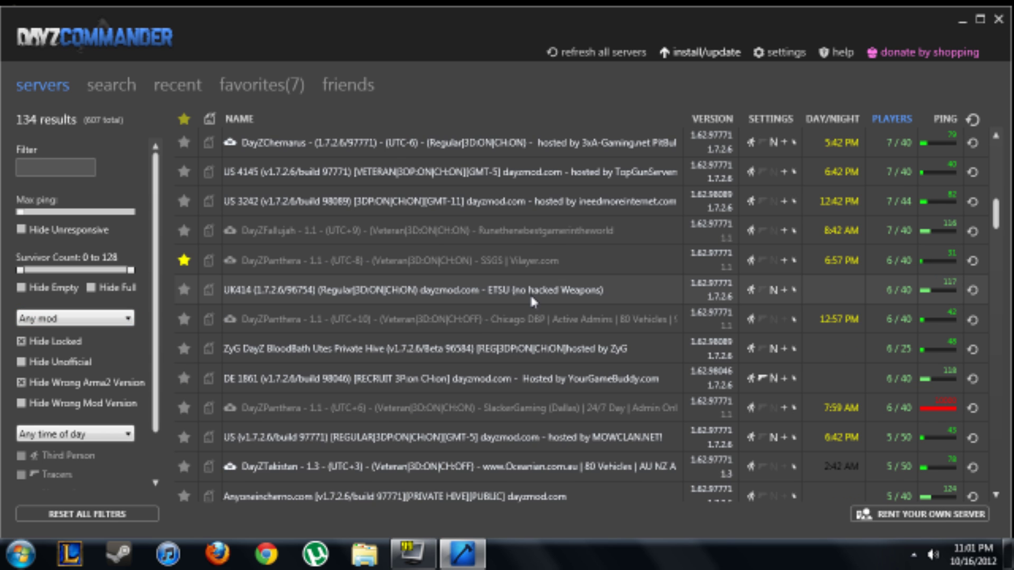
scroll(537, 285, down, 20)
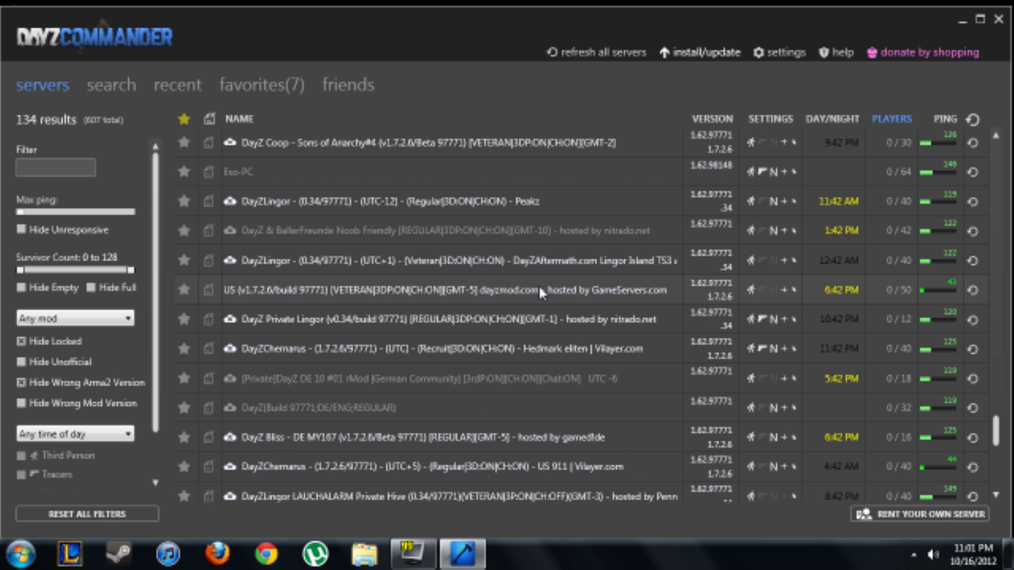
click(109, 318)
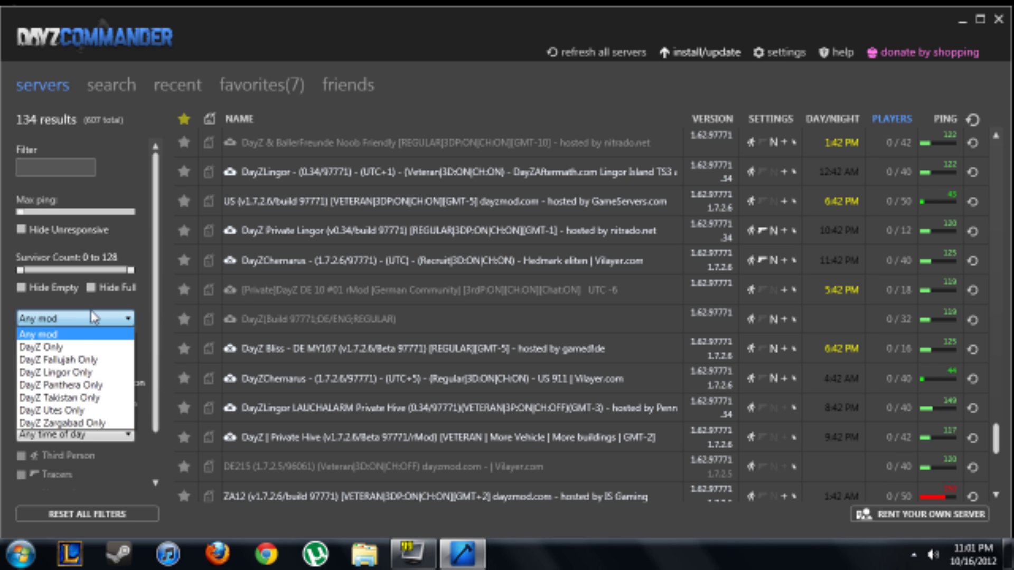
click(90, 334)
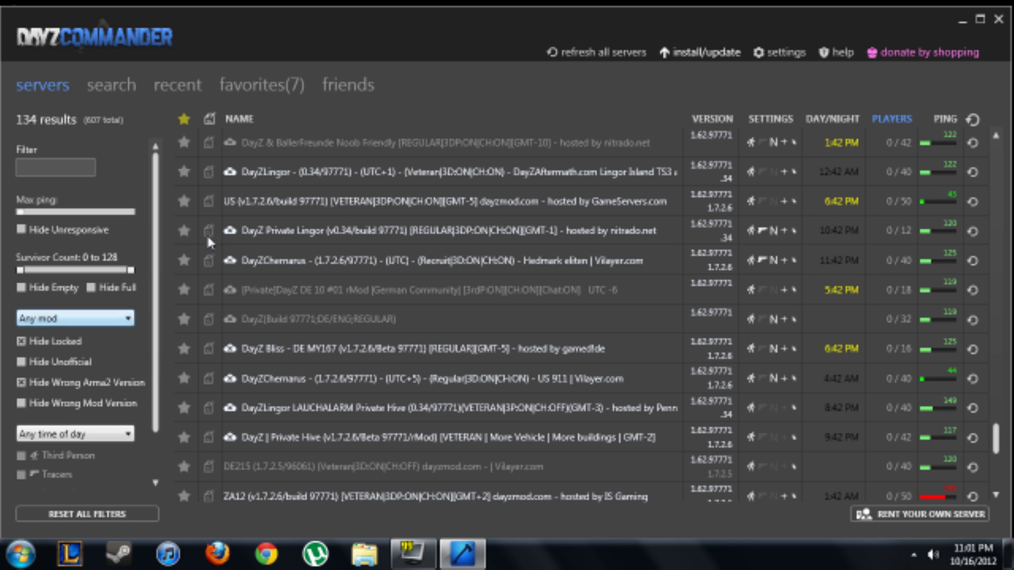
- Open the install/update options, check the Arma 2 server stats and select Arma 2 version 97771/71
click(708, 53)
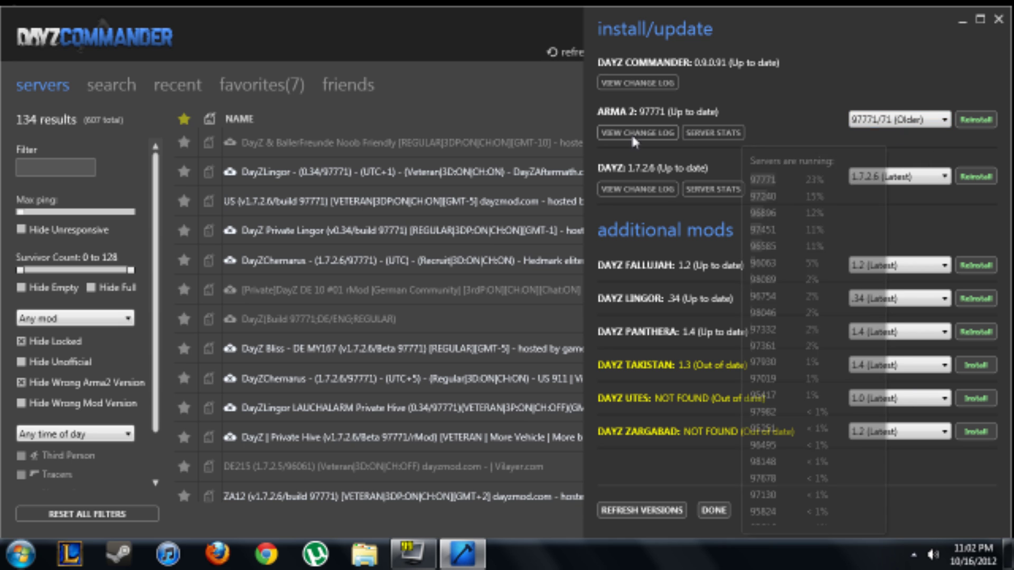
click(904, 119)
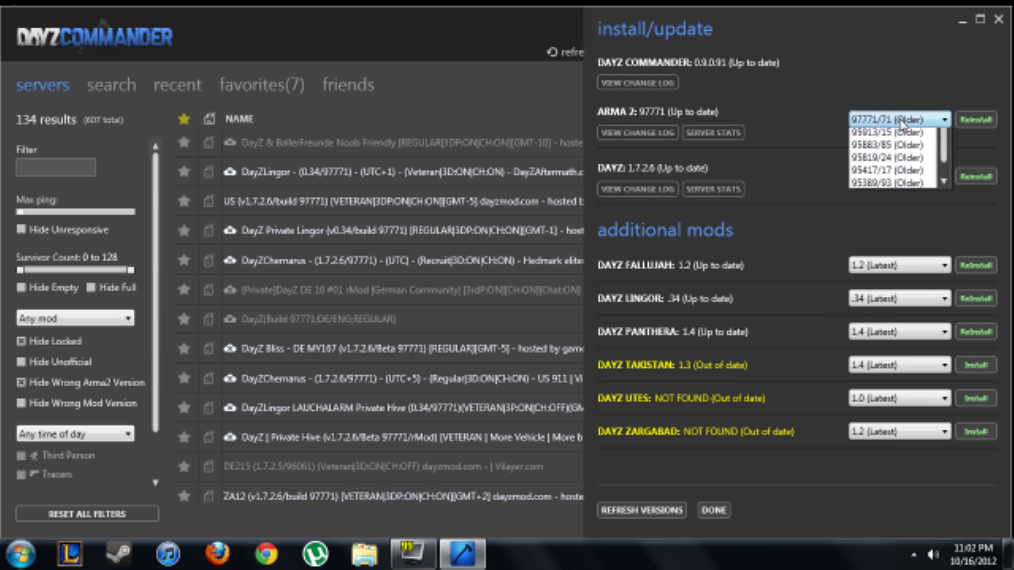
click(903, 126)
mouse_move(716, 138)
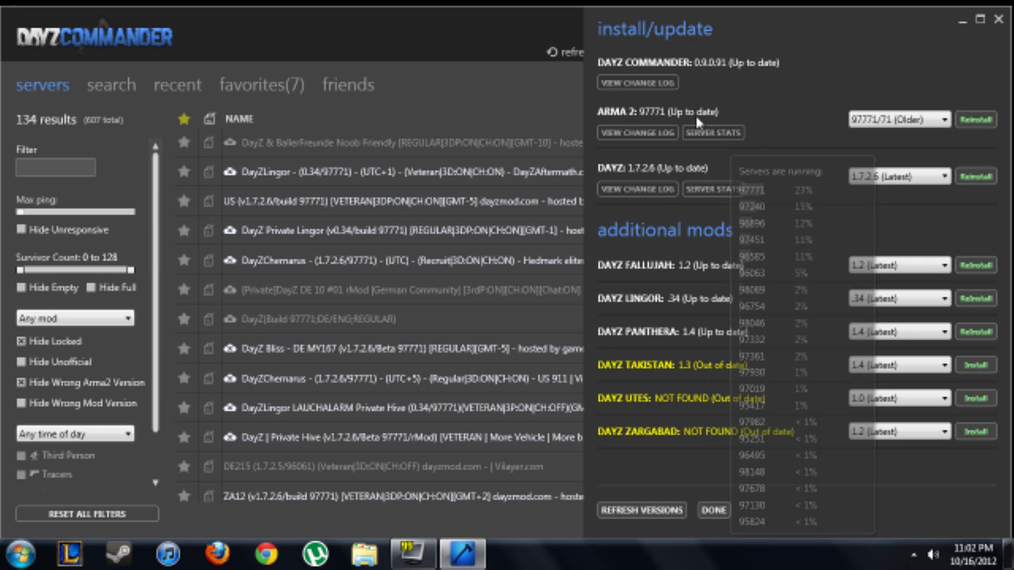
click(896, 121)
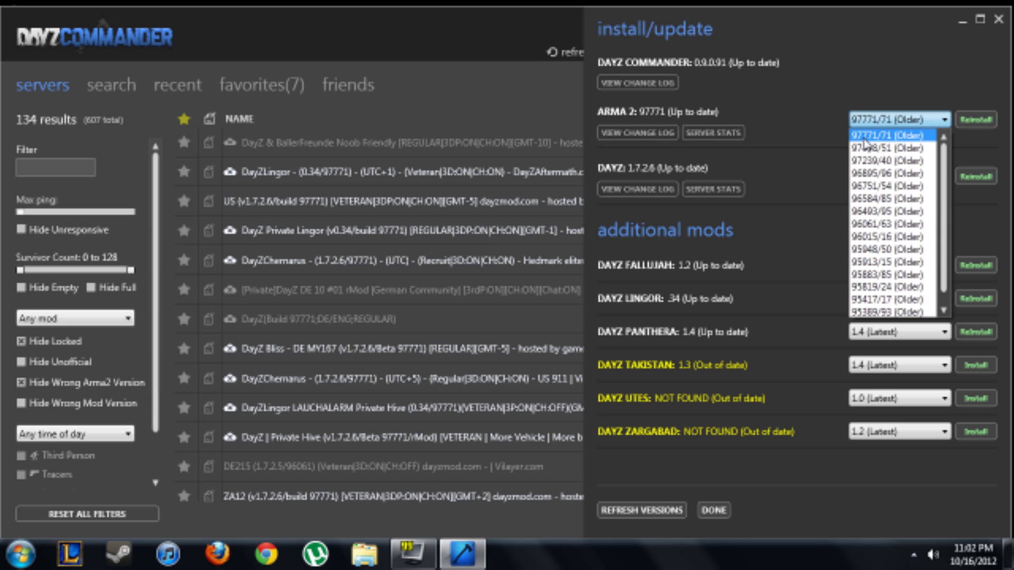
click(889, 125)
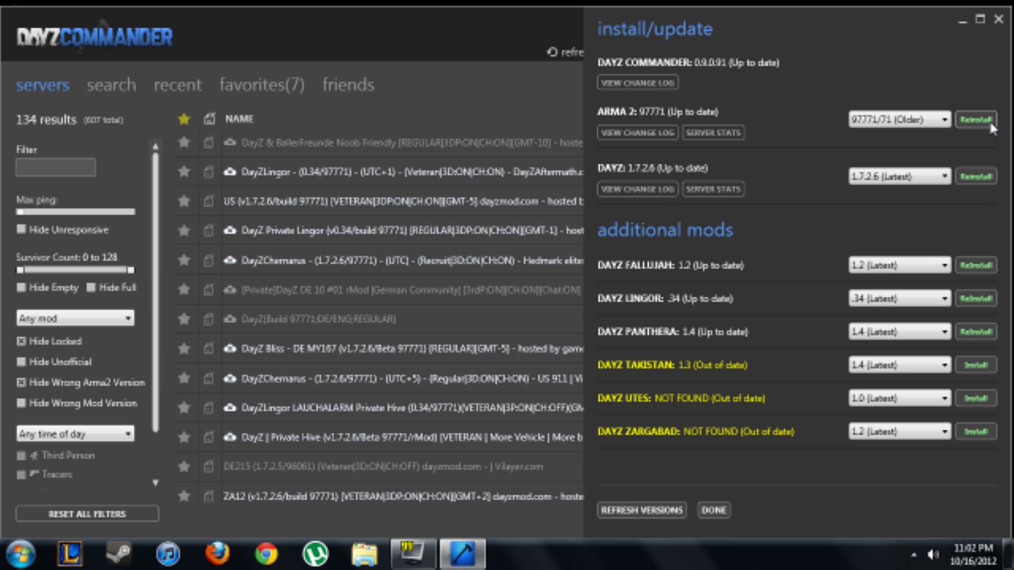
- Reinstall the Arma 2 OA Patch Build 97771 Beta, accepting the installer prompts through to completion
click(990, 124)
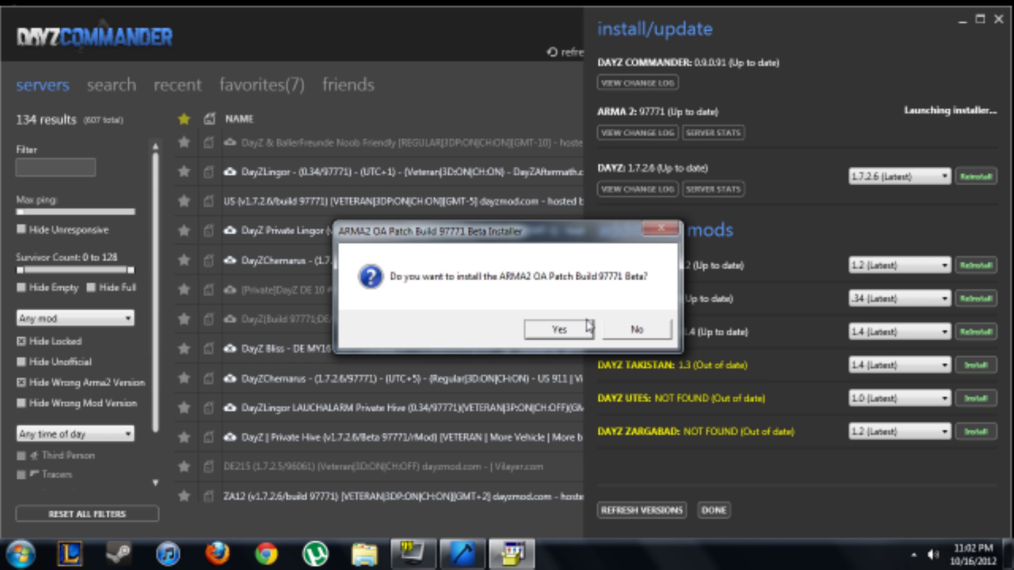
click(560, 328)
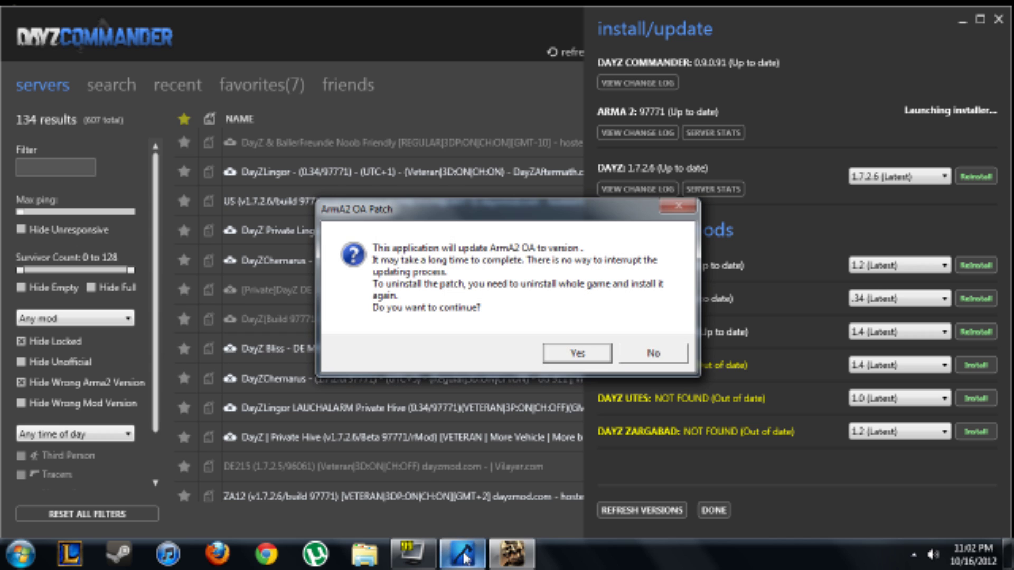
click(577, 357)
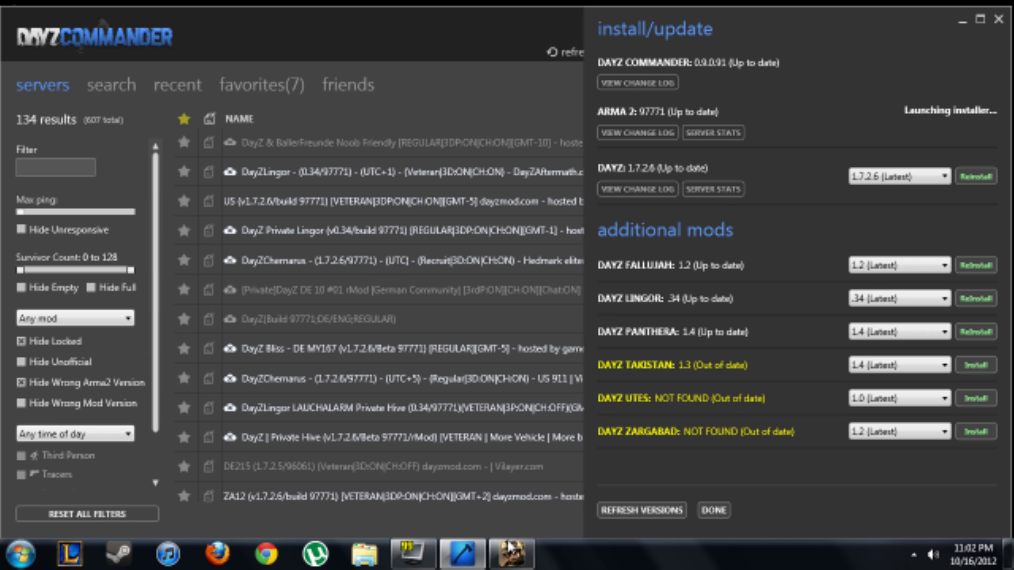
click(510, 552)
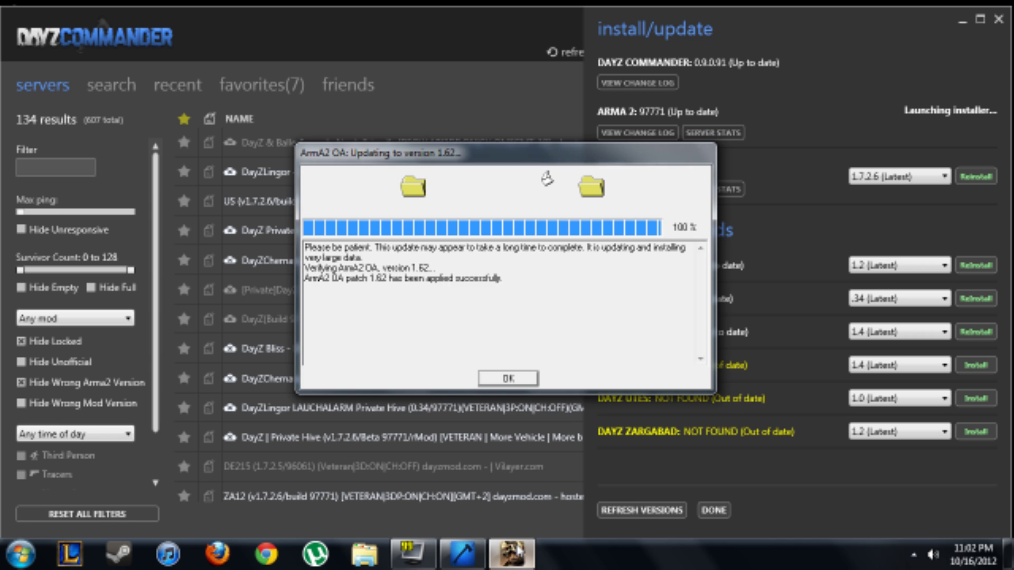
click(523, 384)
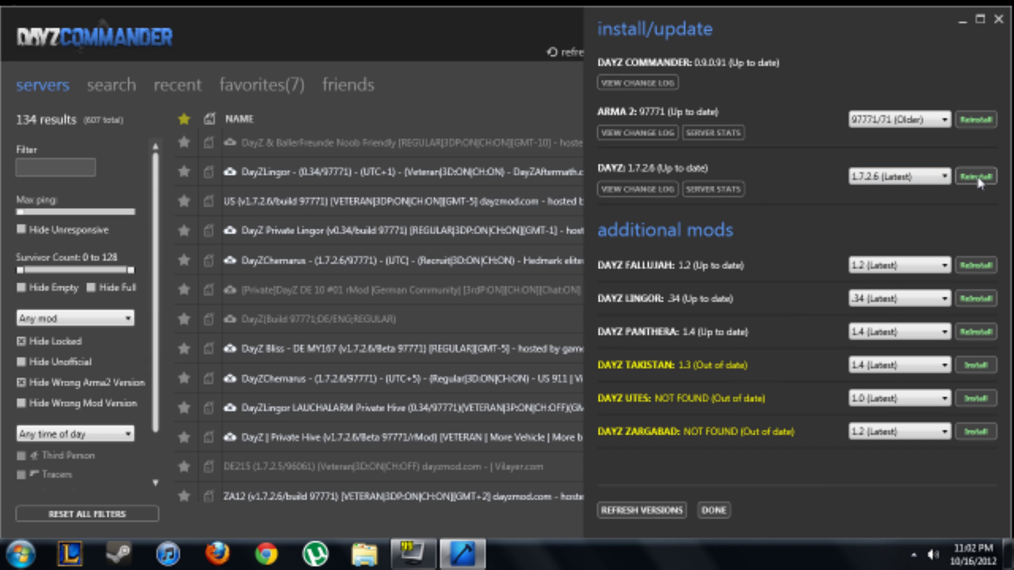
- Check the DayZ server stats and reinstall DayZ version 1.7.2.6 (Latest)
click(904, 182)
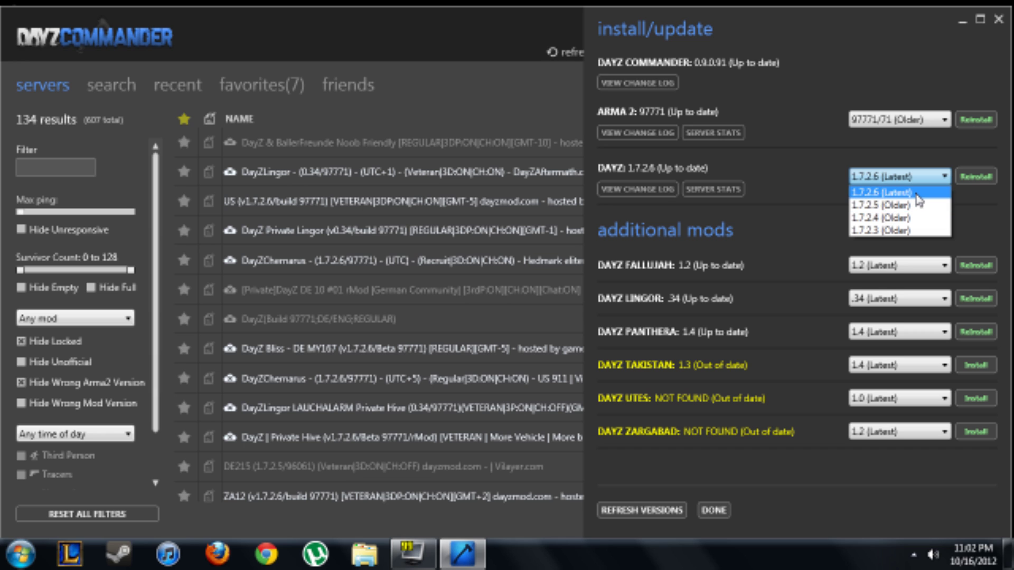
click(915, 194)
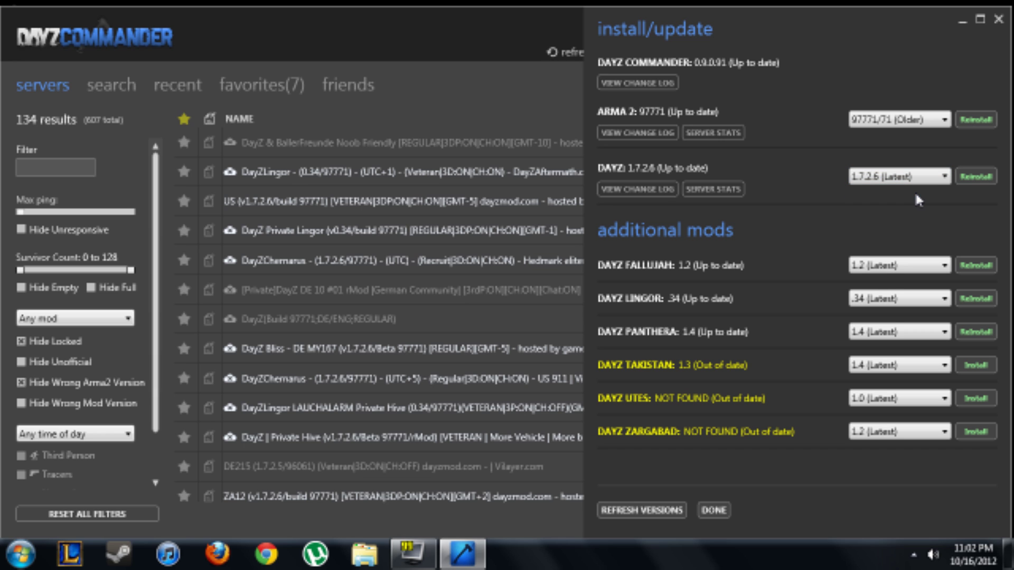
click(742, 192)
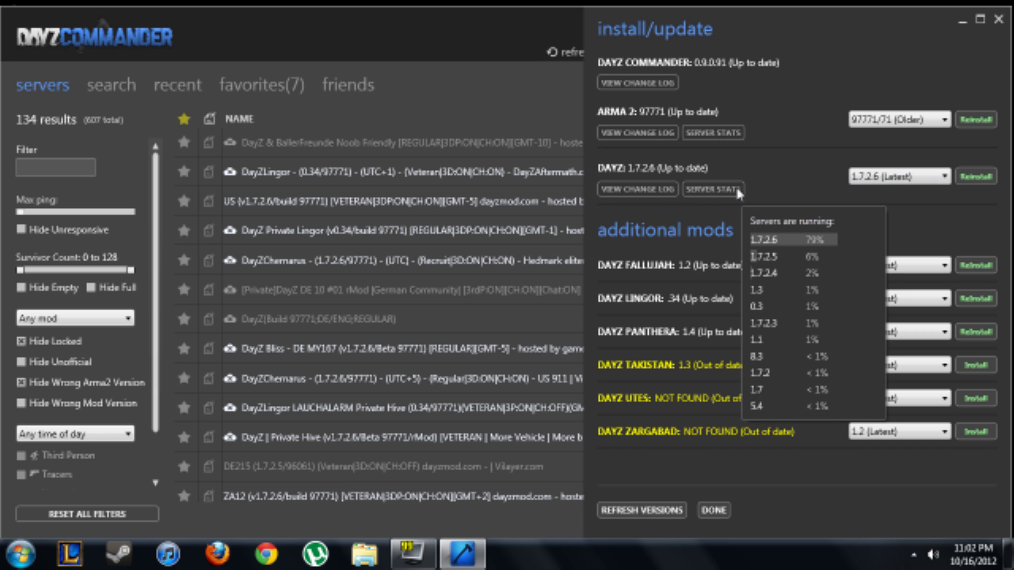
mouse_move(723, 182)
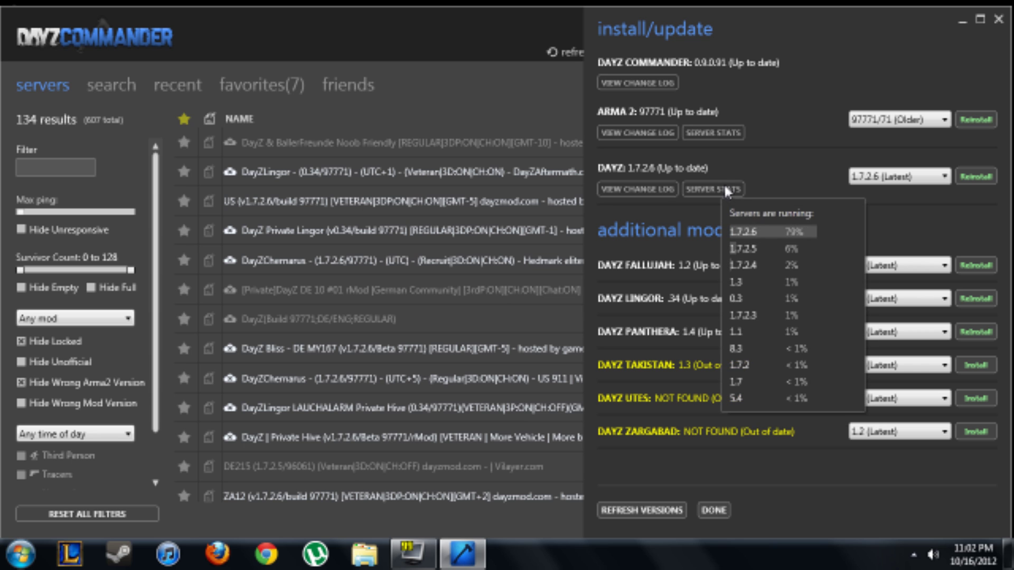
click(974, 178)
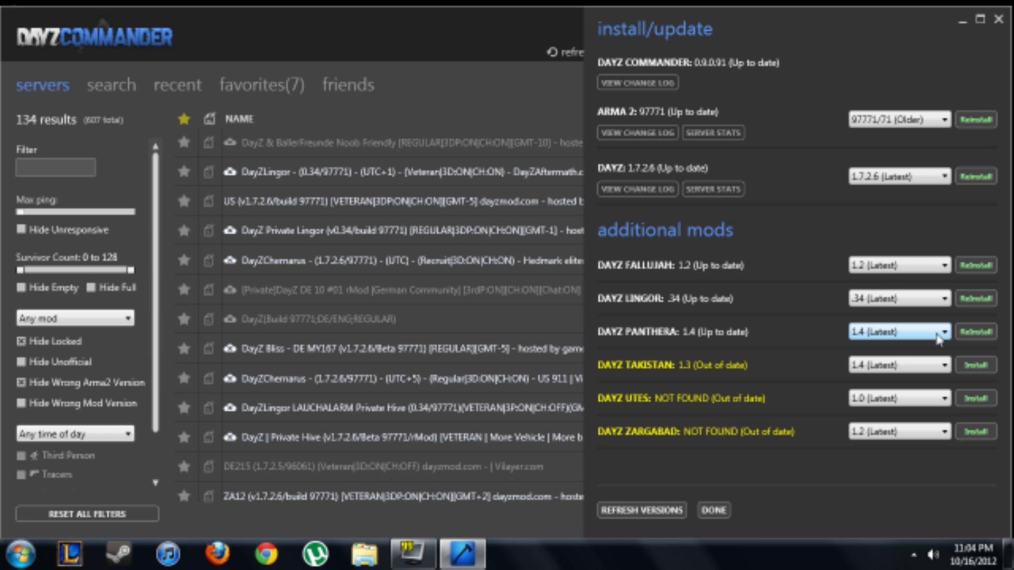
click(920, 176)
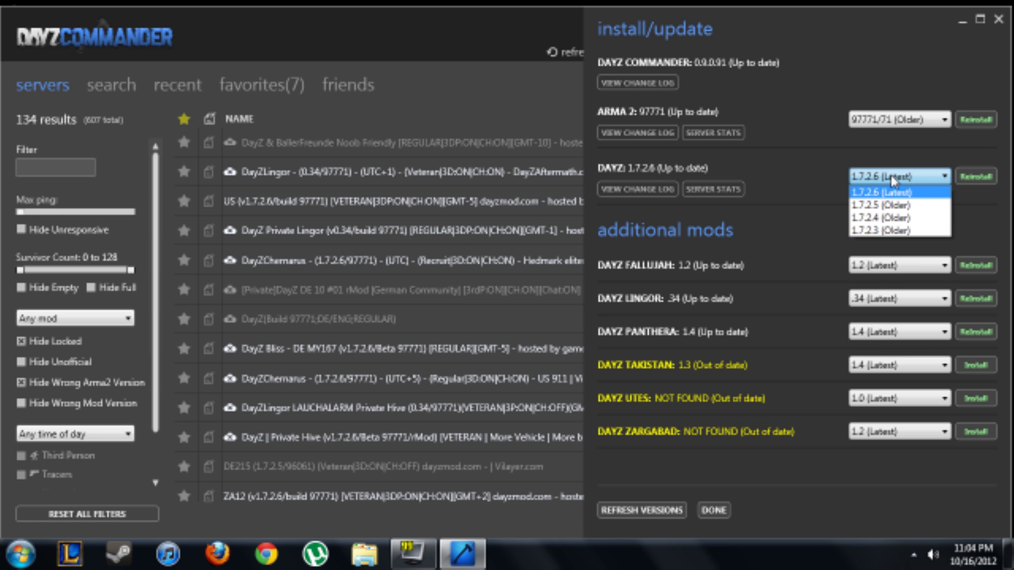
click(891, 180)
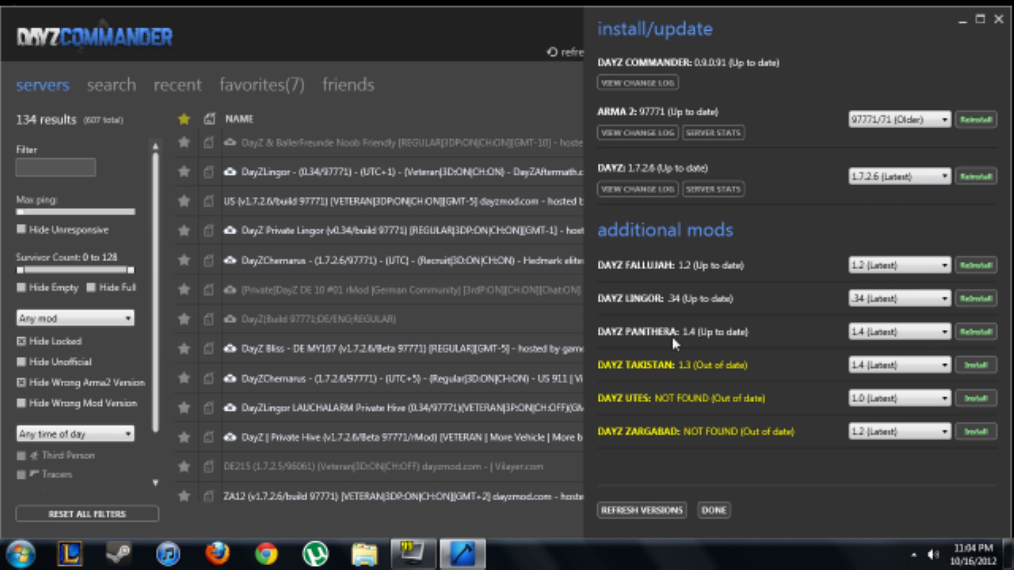
- Select version 1.4 (Latest) for the DayZ Panthera additional mod
click(881, 332)
click(881, 332)
click(881, 332)
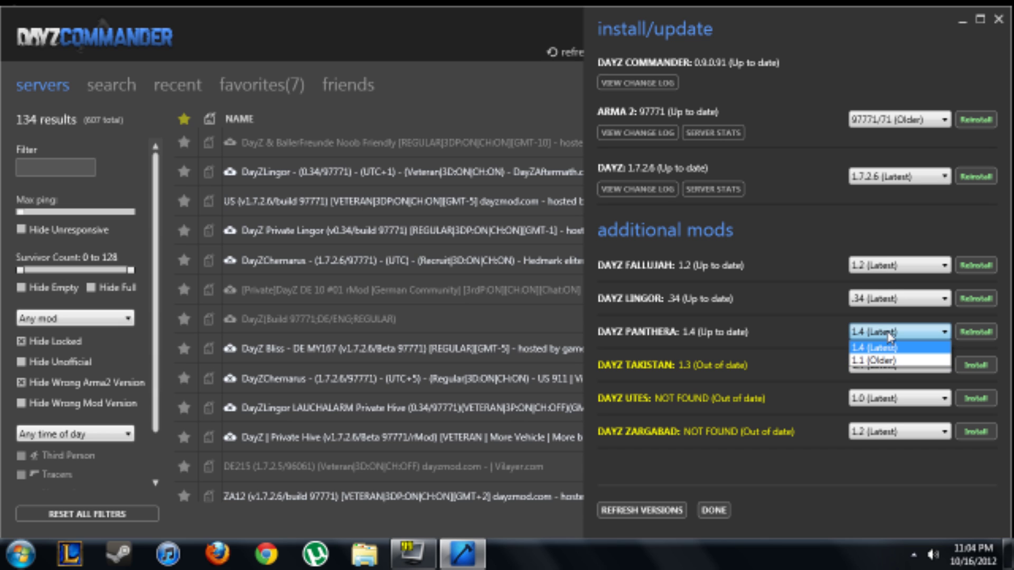
click(883, 339)
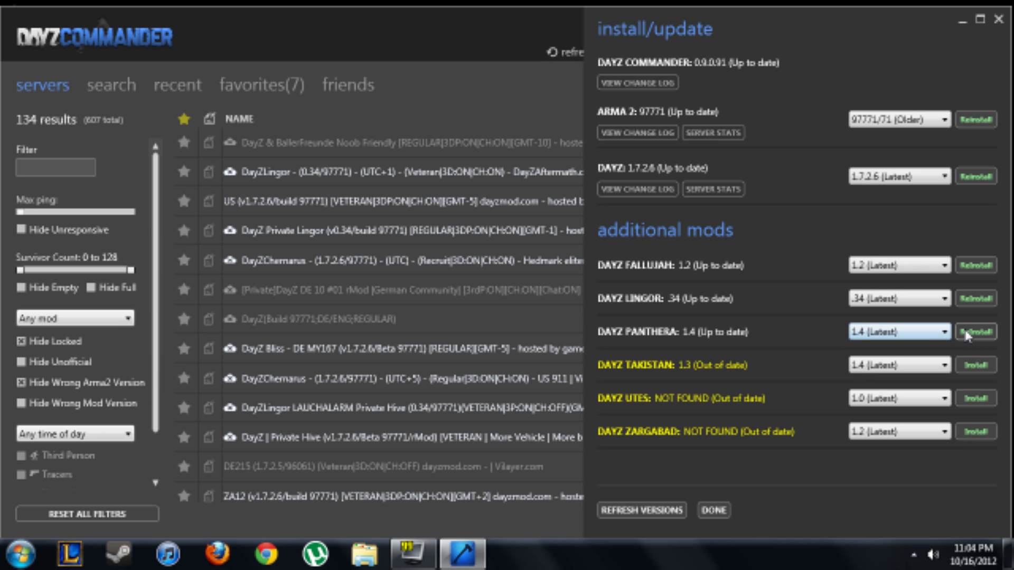
click(898, 332)
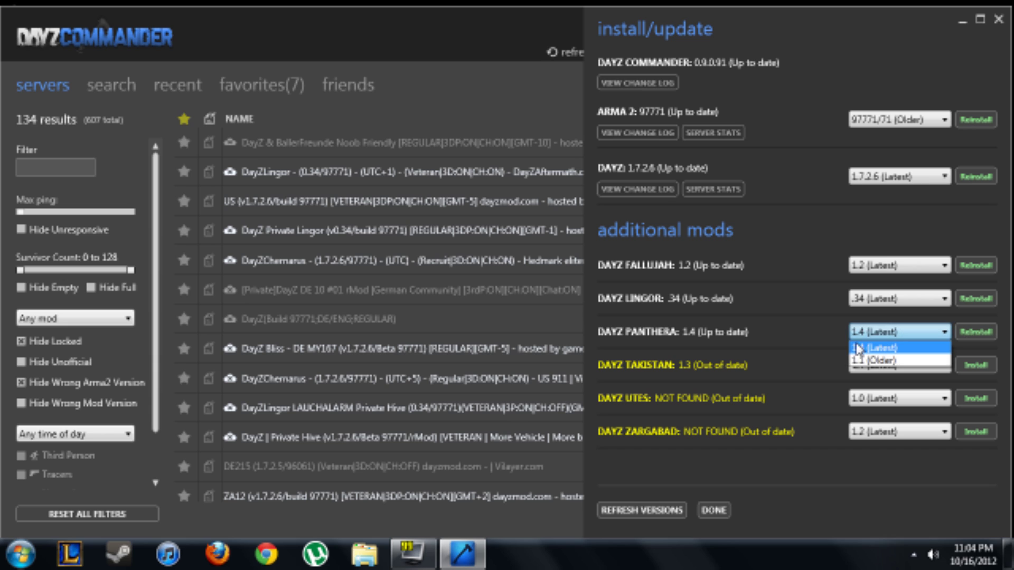
click(874, 349)
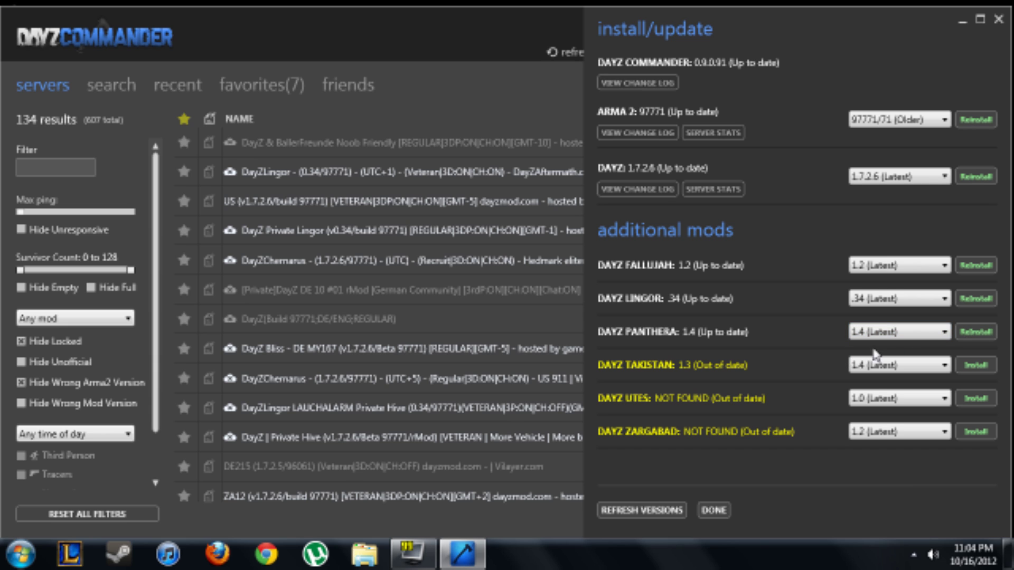
- Reinstall DayZ Panthera version 1.4 (Latest) and close the install/update options once the installation ends
click(980, 331)
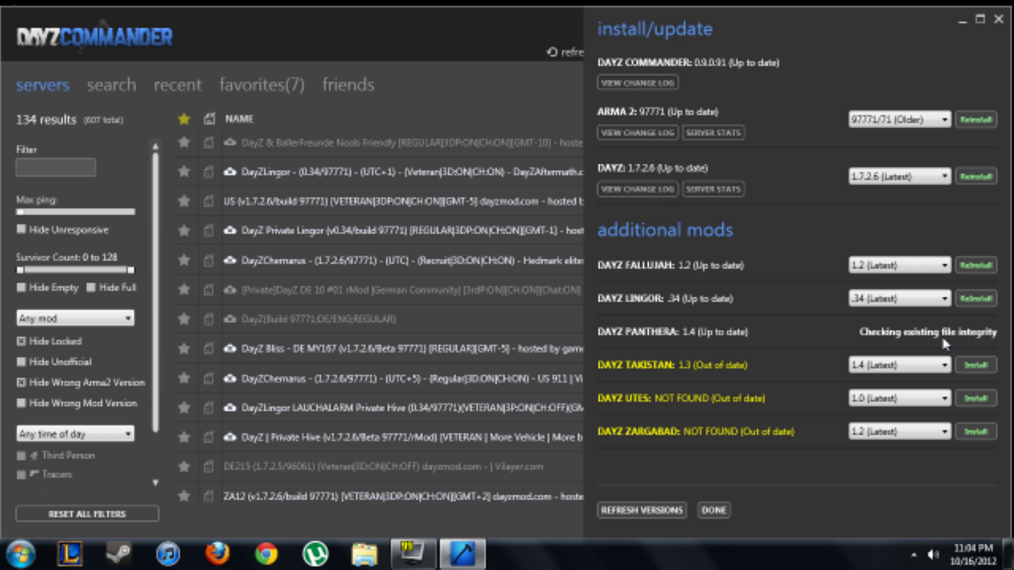
click(925, 305)
click(928, 313)
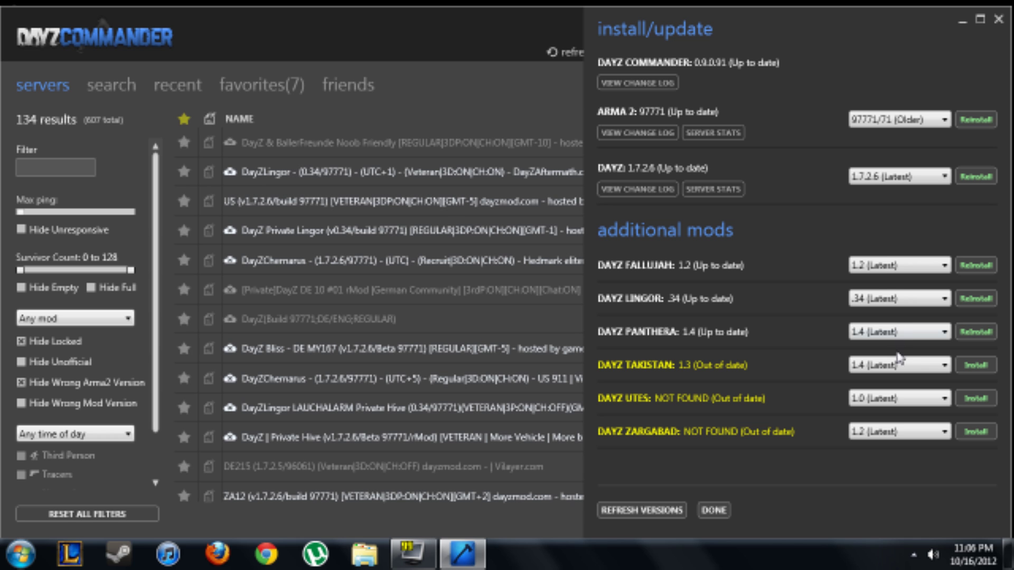
click(713, 509)
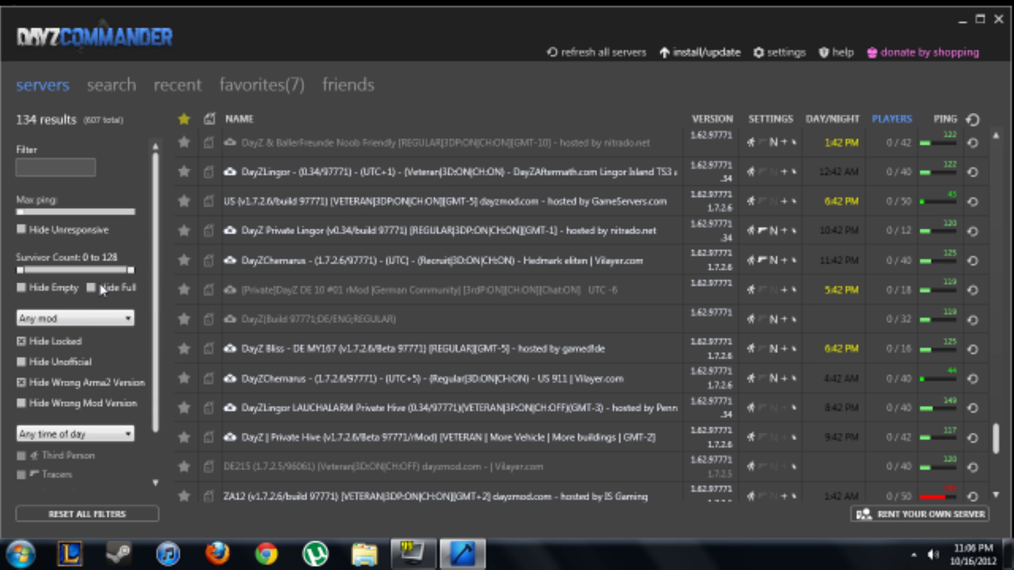
- Filter the server list to DayZ Panthera Only and sort it by player count, with the fullest servers first
click(103, 319)
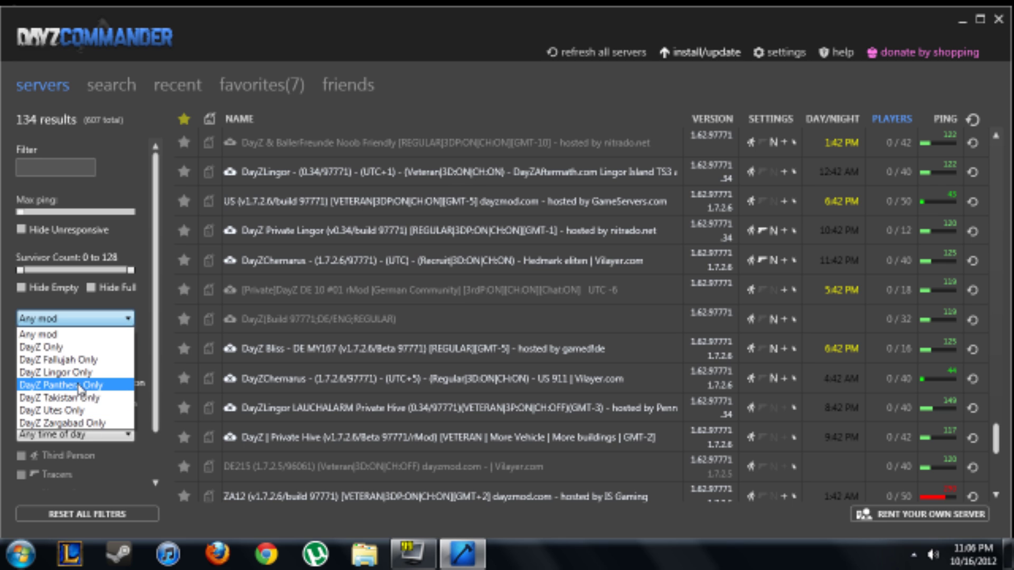
click(79, 387)
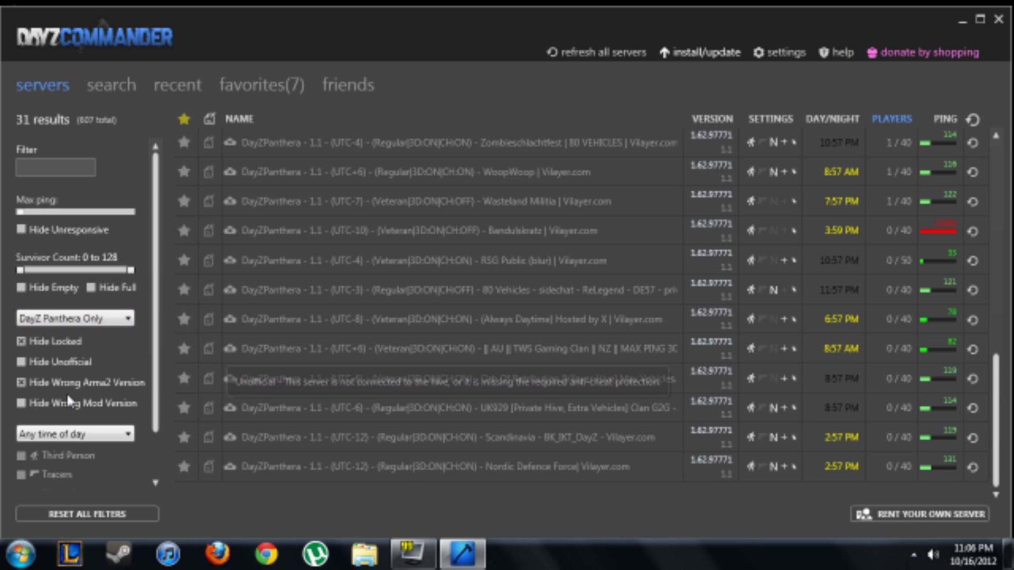
scroll(100, 396, down, 2)
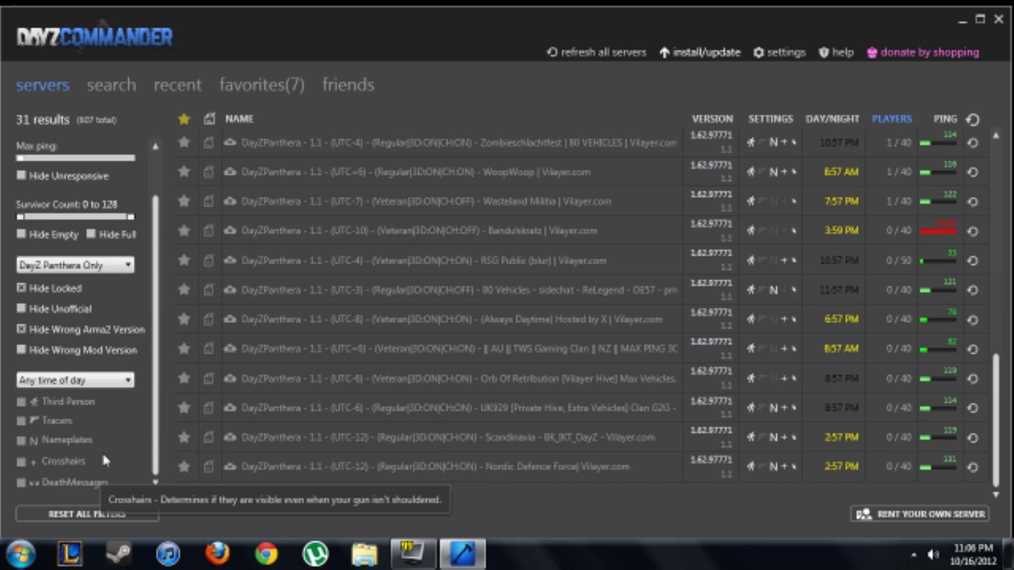
scroll(103, 451, up, 2)
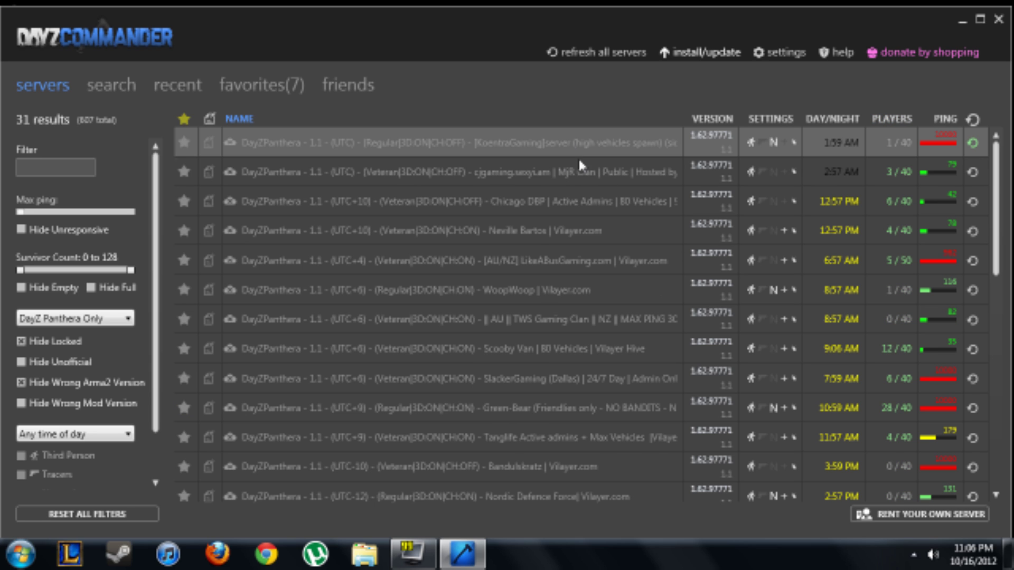
click(879, 119)
click(880, 120)
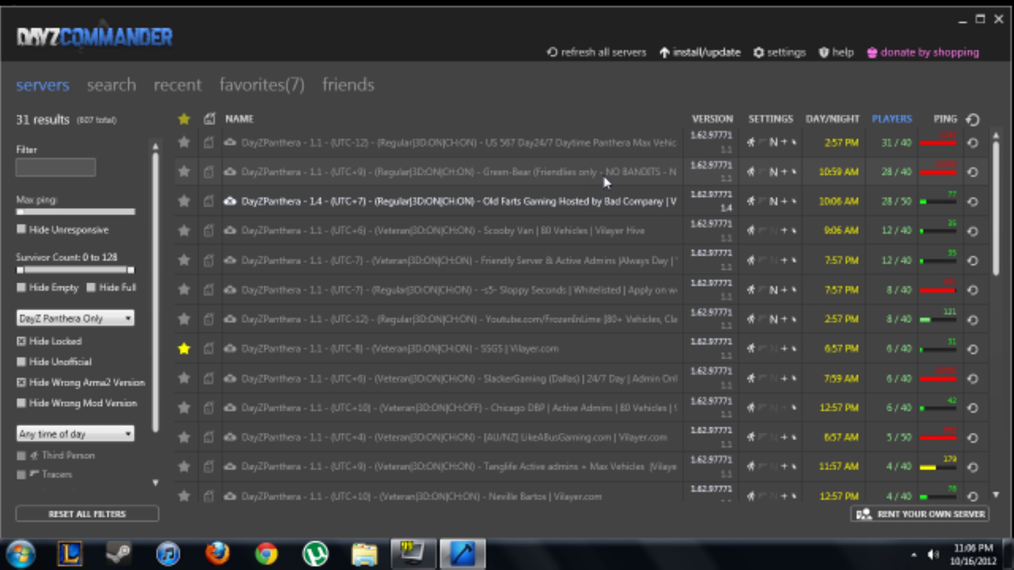
- Join the DayZPanthera 1.1 (UTC+9) Green-Bear server and close the launched game
double_click(402, 176)
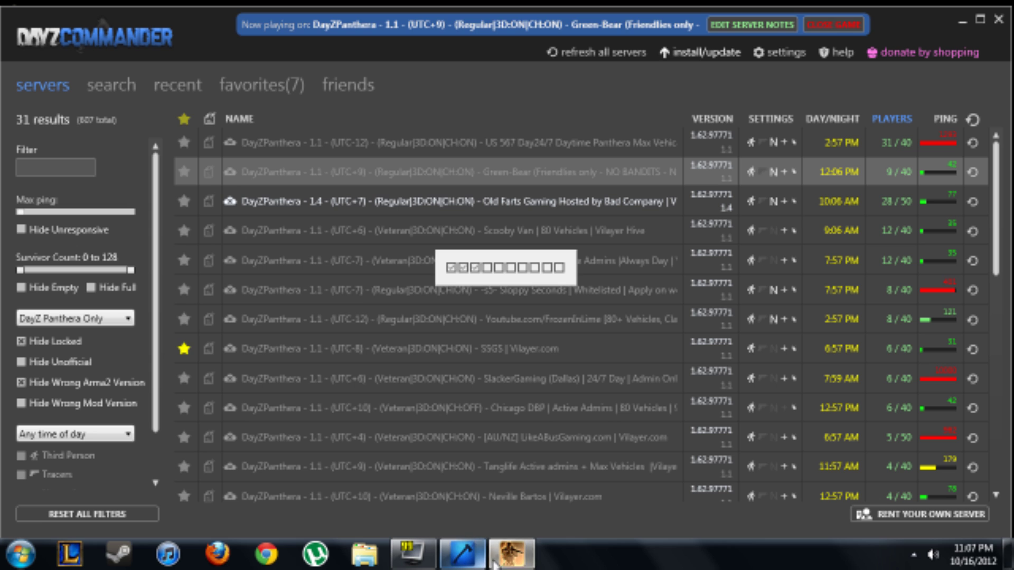
click(833, 25)
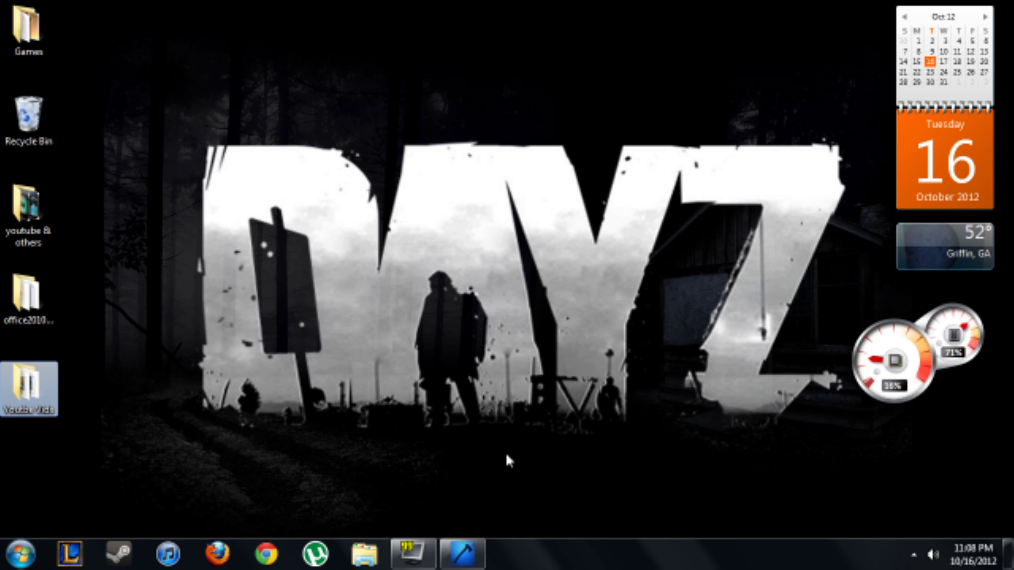
- Switch back to the DayZ Commander window from the desktop
mouse_move(462, 553)
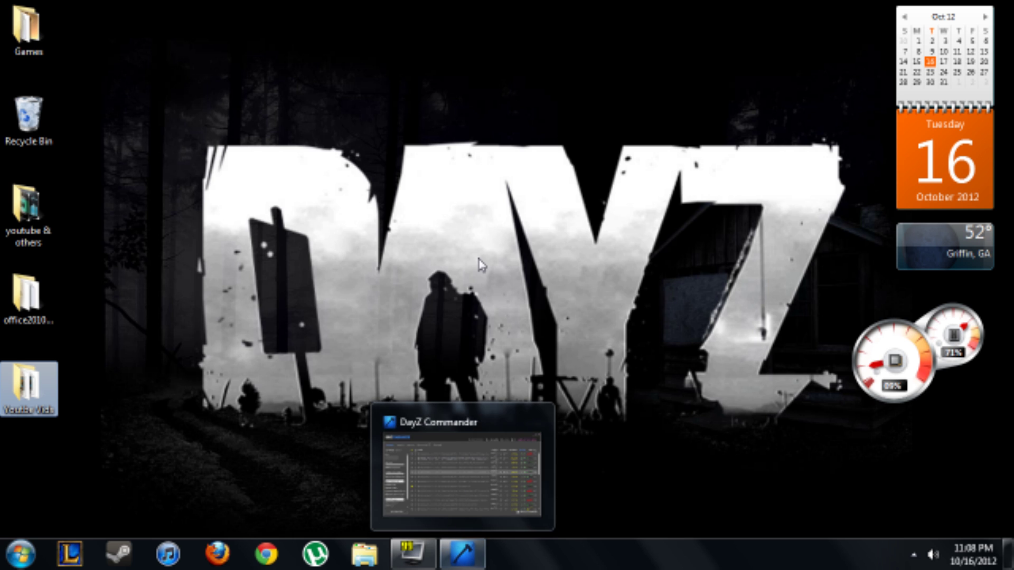
click(461, 520)
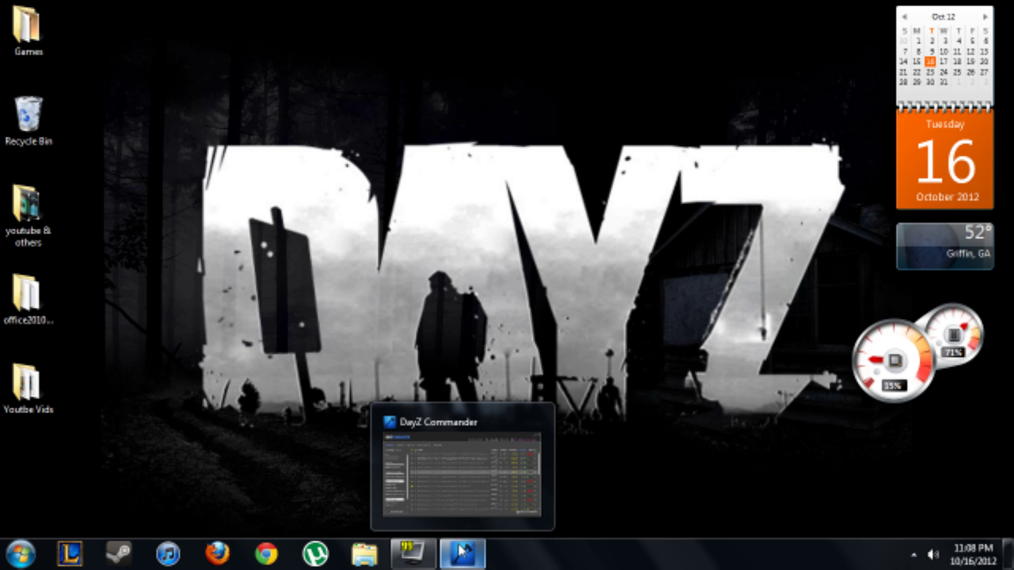